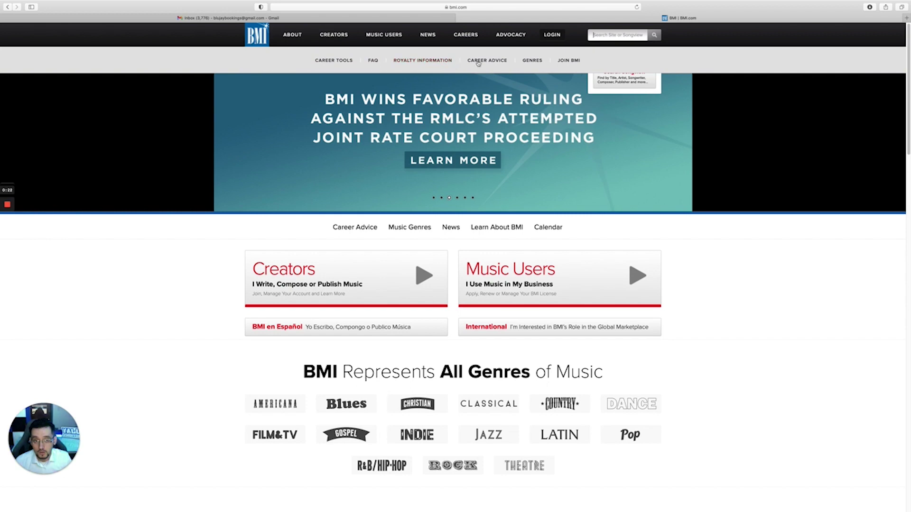
Go to the Join BMI page from the Creators sub-navigation on bmi.com
left_click(567, 62)
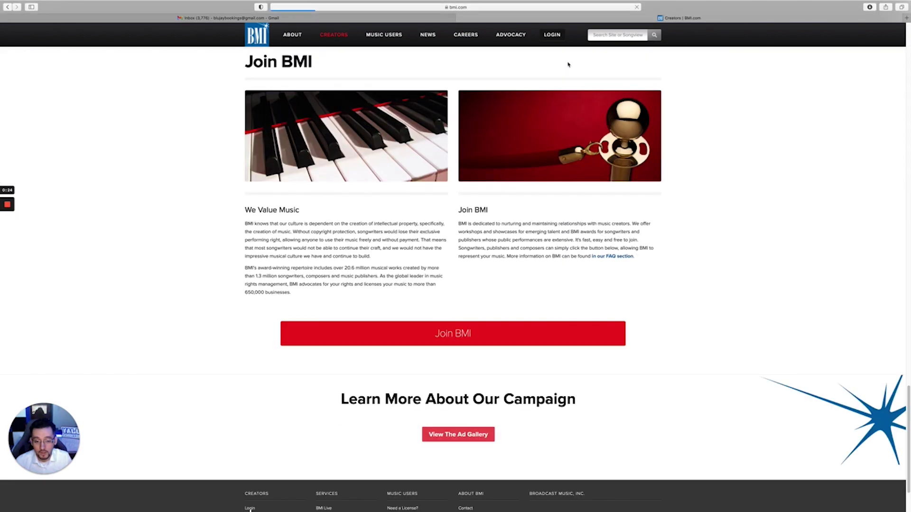
Start the Online Affiliation application and bring up its blank Personal Info step
left_click(445, 334)
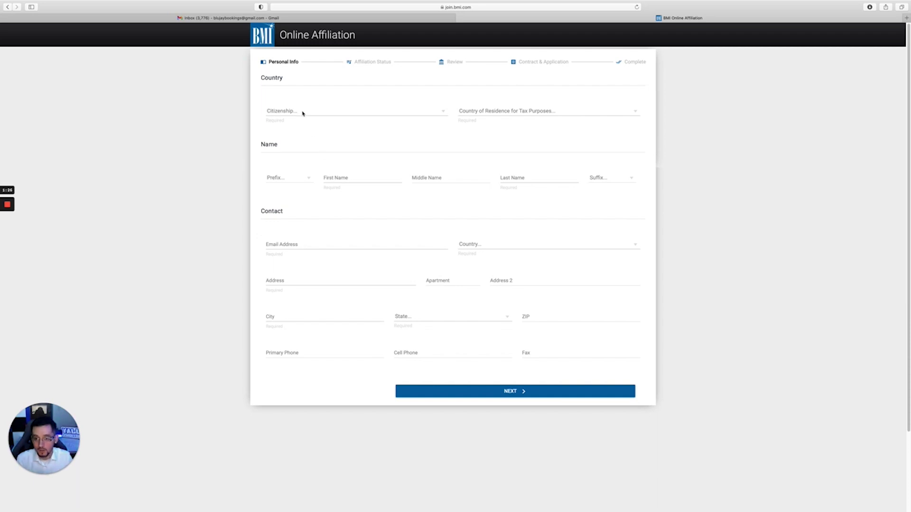
Set citizenship and contact country to United States, then answer No to prior PRO membership
left_click(320, 112)
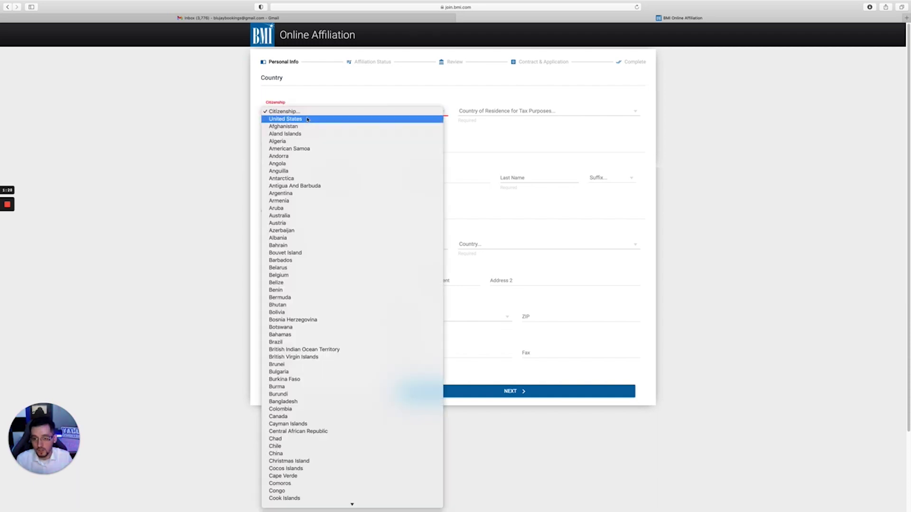
left_click(319, 118)
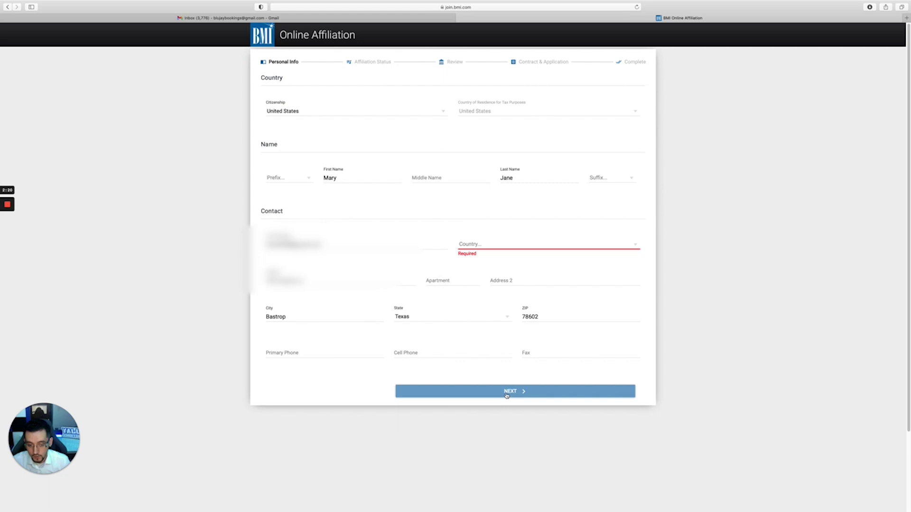
left_click(546, 245)
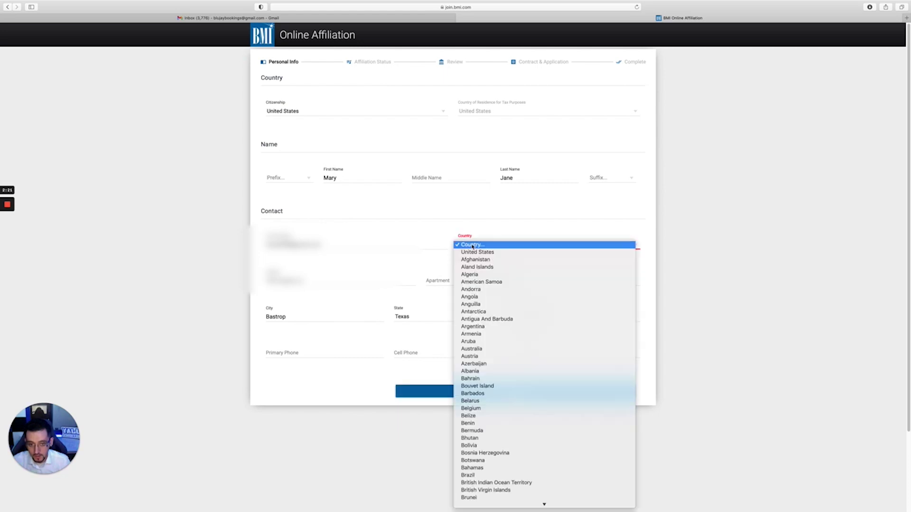
left_click(474, 251)
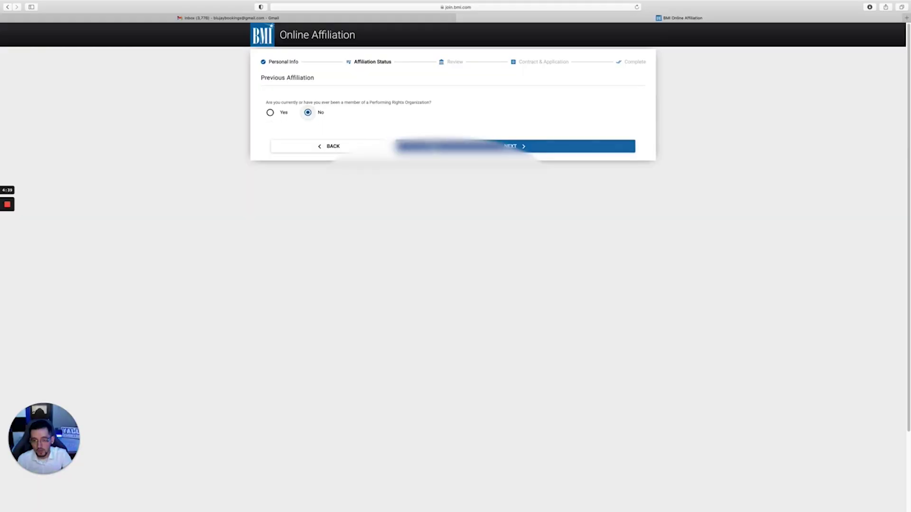
left_click(508, 147)
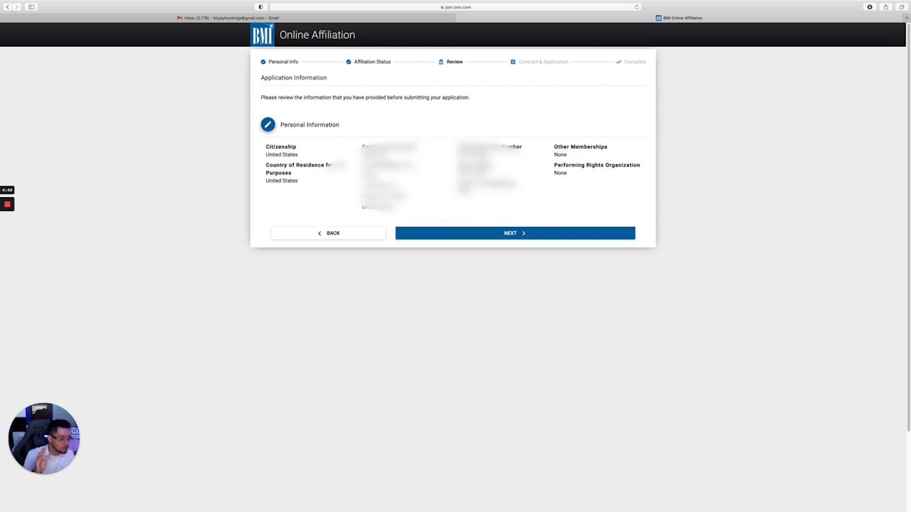
Continue from the application Review page to the Contract & Application step
left_click(470, 233)
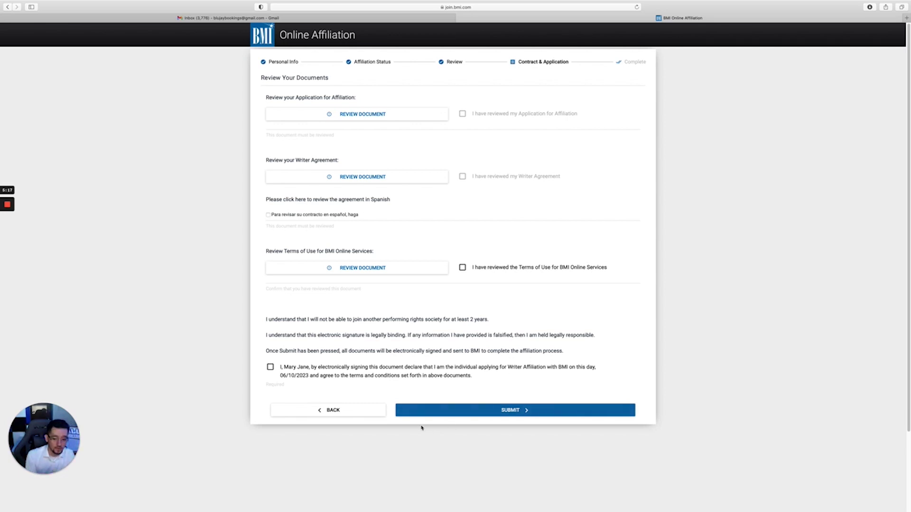
Go back from the Contract & Application step to the application review
left_click(341, 410)
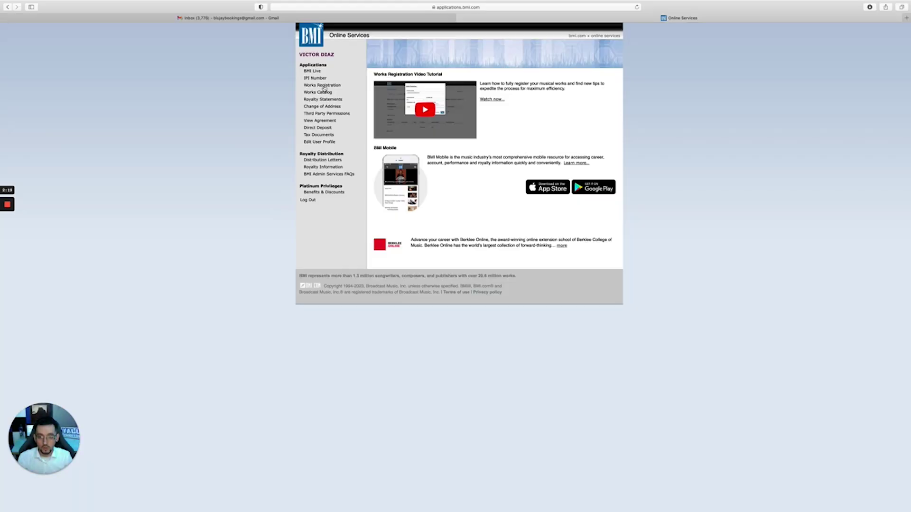
Open Works Registration and select the BLUJAY GLOBAL PUBLISHING account
left_click(325, 87)
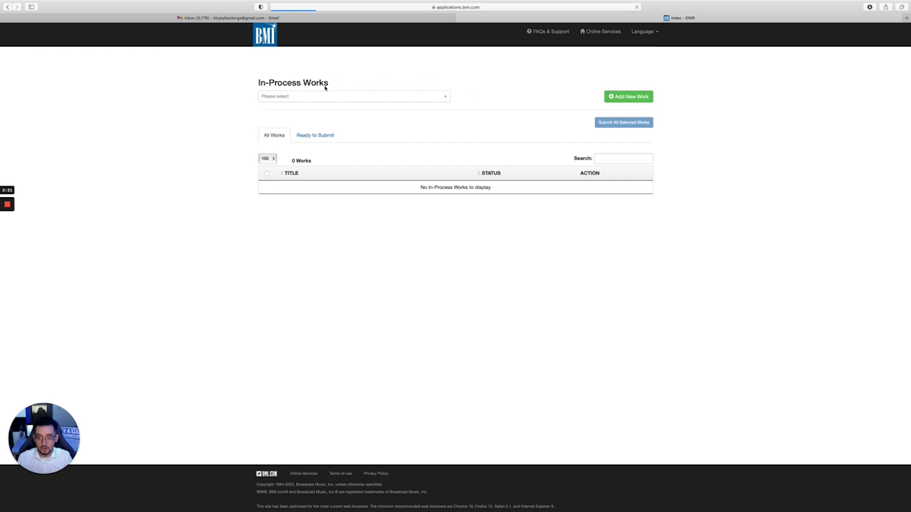
left_click(399, 97)
left_click(409, 97)
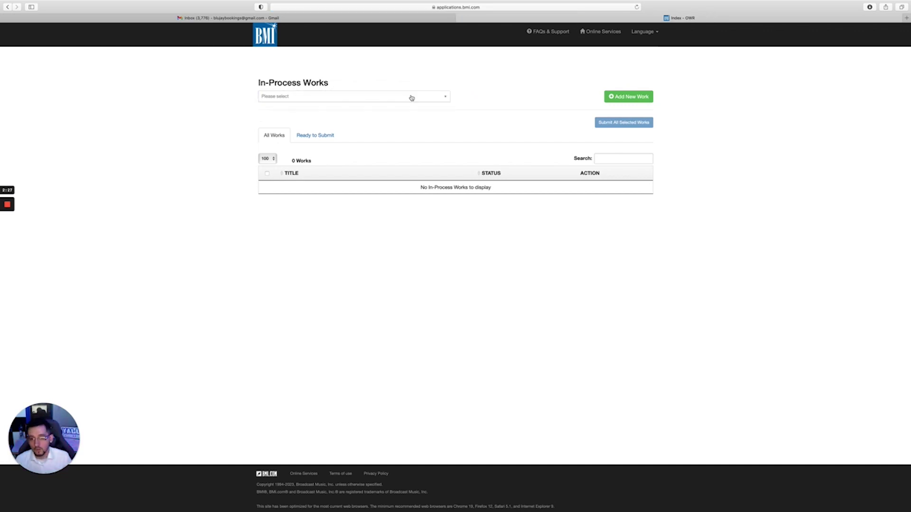
left_click(409, 97)
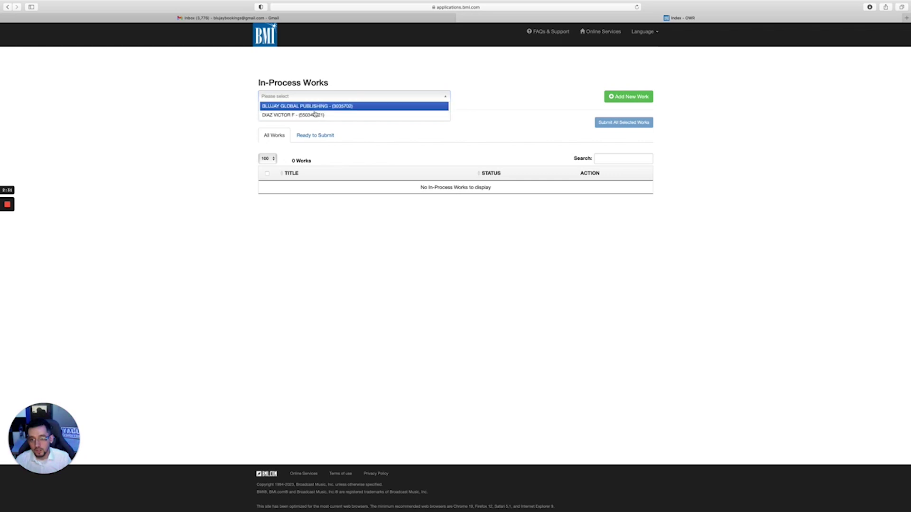
left_click(360, 106)
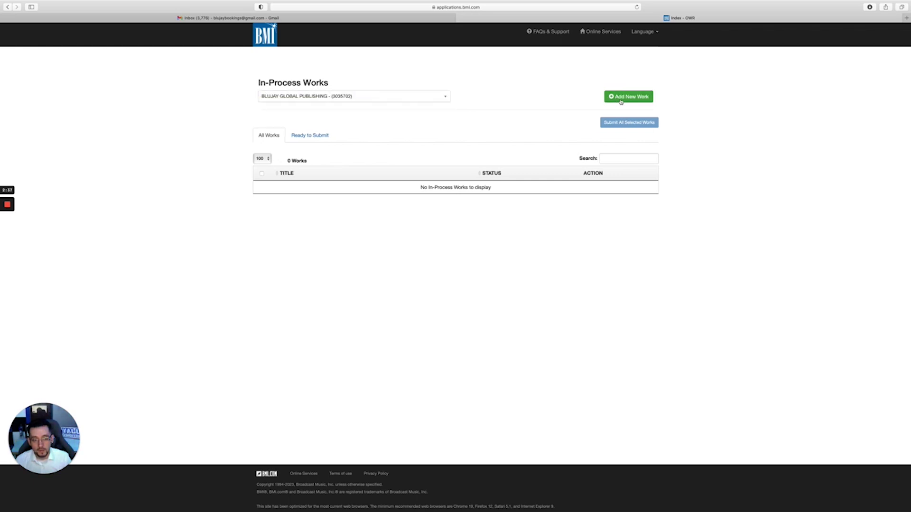
Add a new work of type All Other Genres and continue to Work Info
left_click(621, 102)
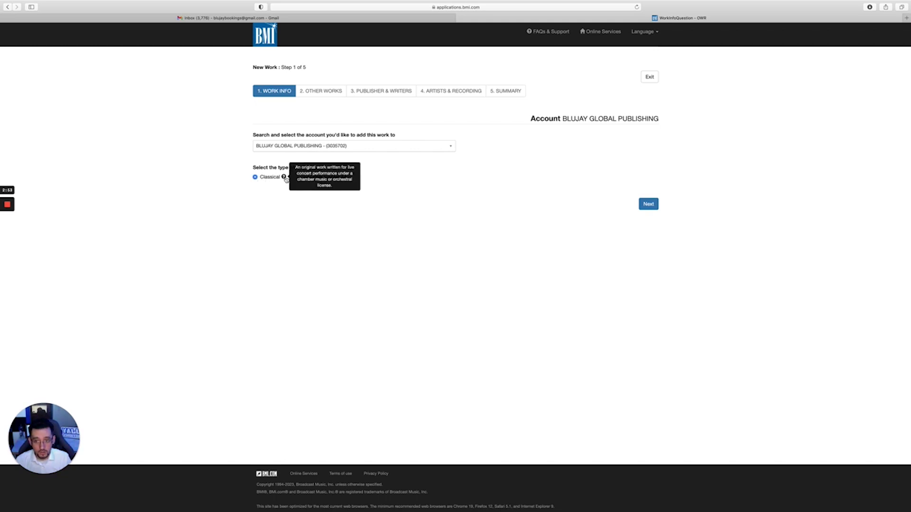
mouse_move(345, 179)
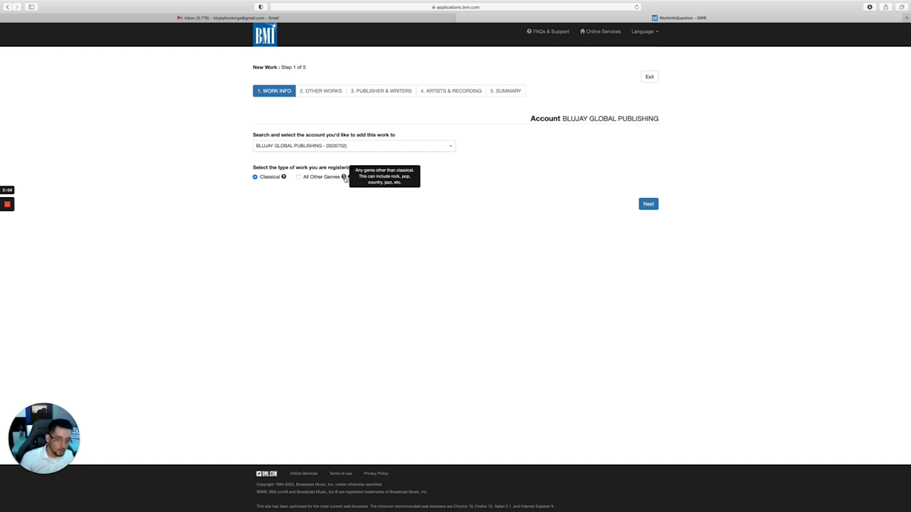
left_click(298, 178)
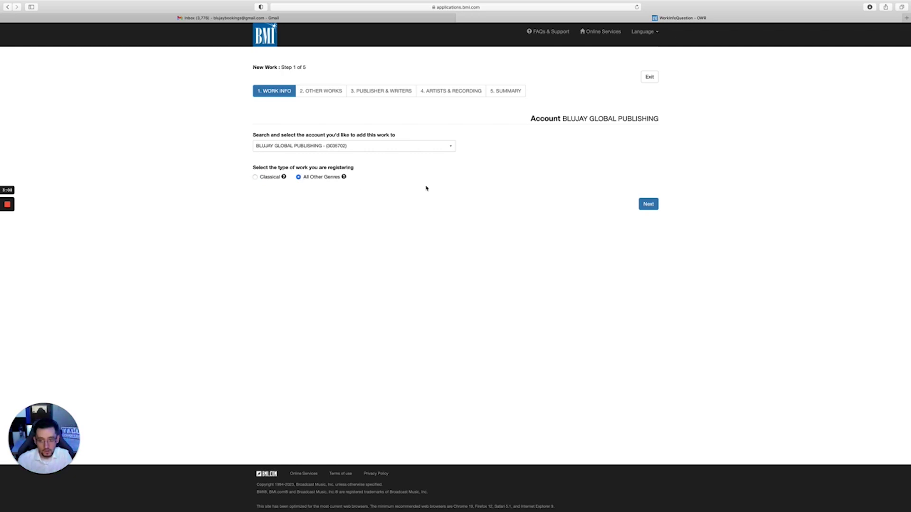
left_click(648, 207)
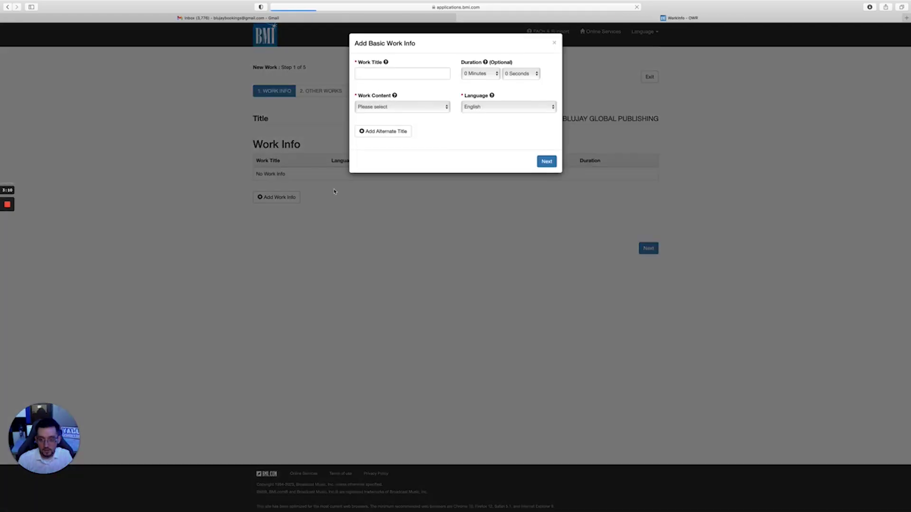
Title the work TRUST with a duration of 2 minutes 25 seconds
left_click(392, 72)
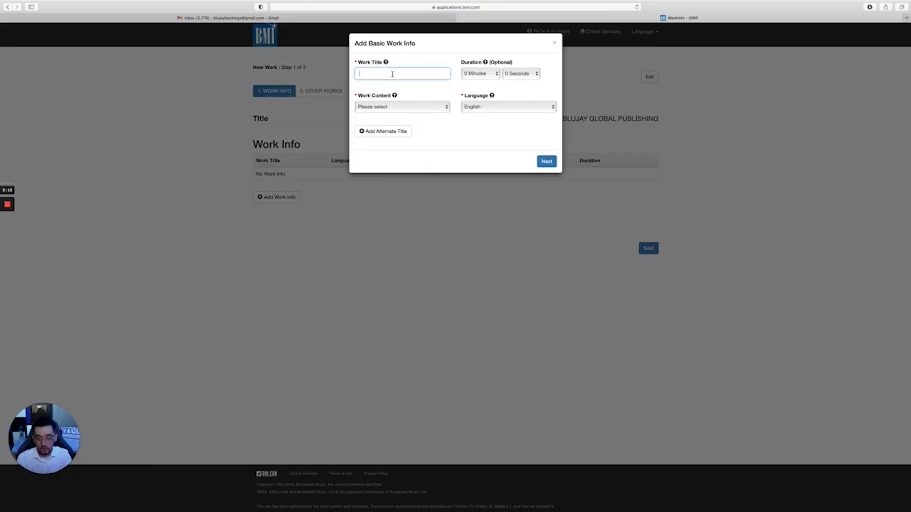
mouse_move(385, 62)
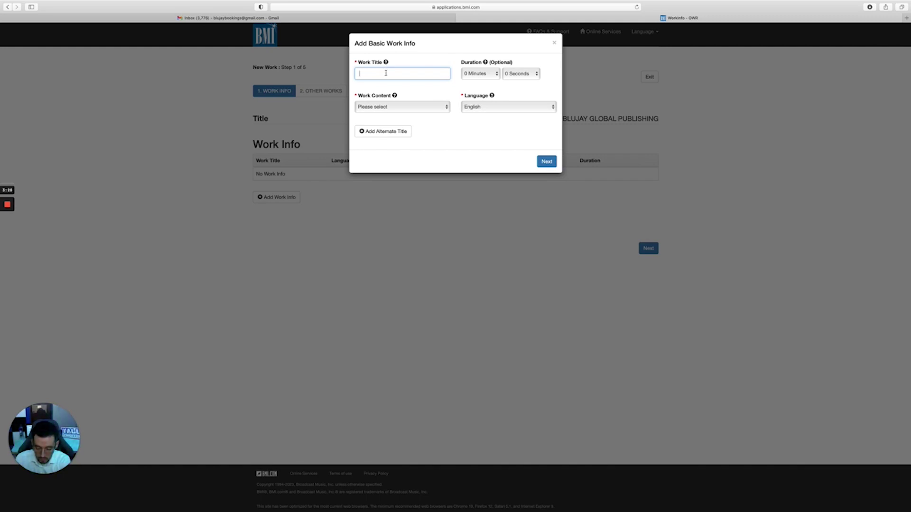
type("TRUST")
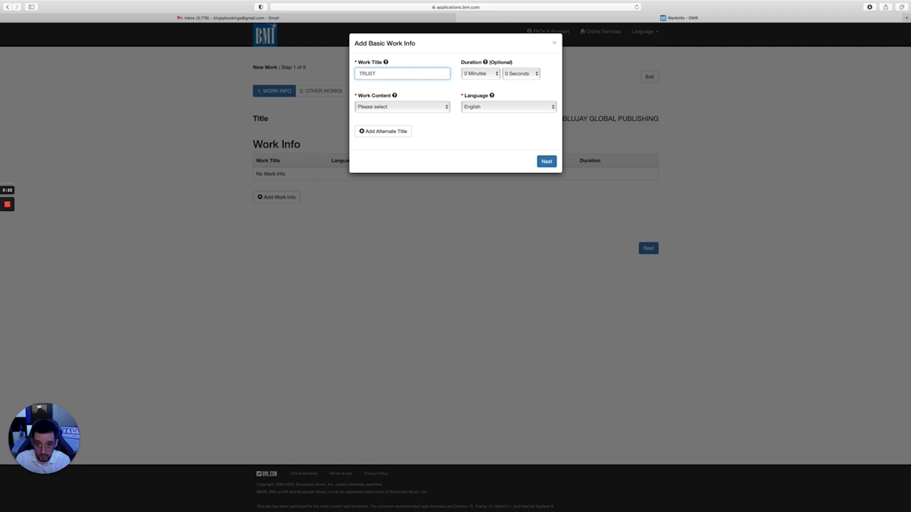
left_click(478, 75)
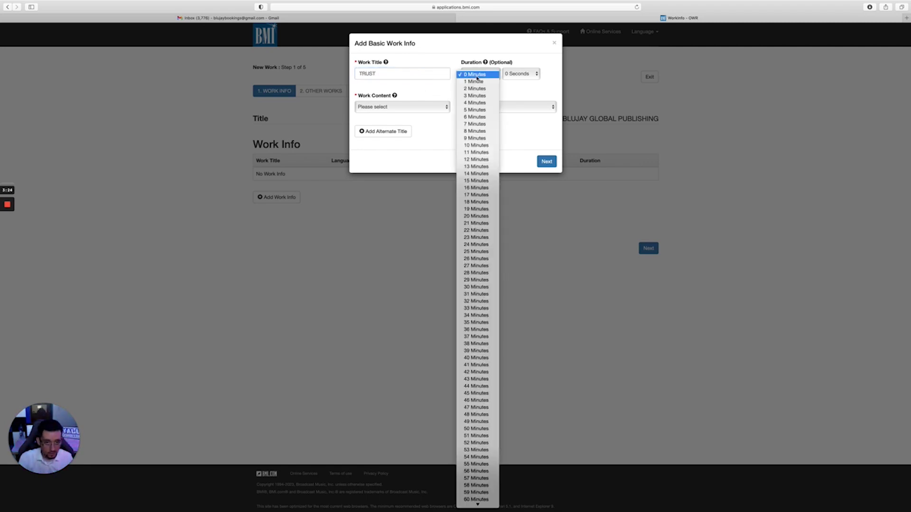
left_click(478, 89)
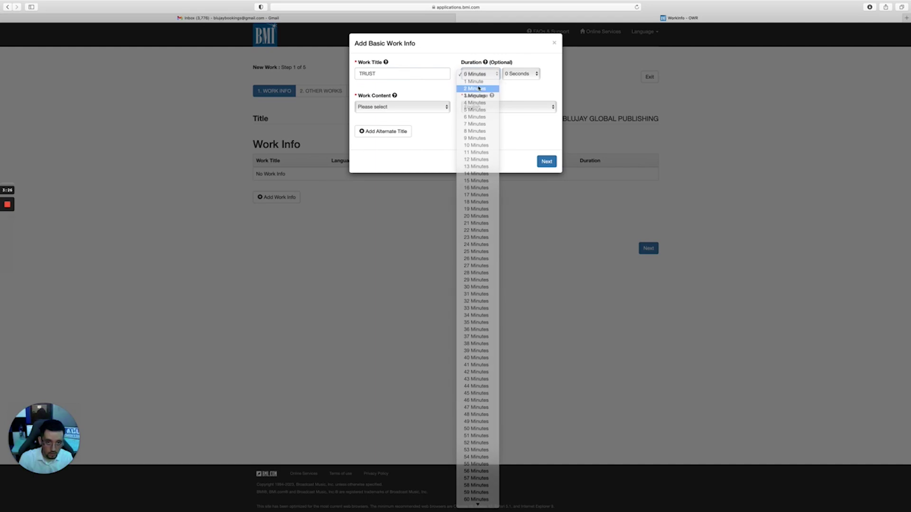
left_click(520, 74)
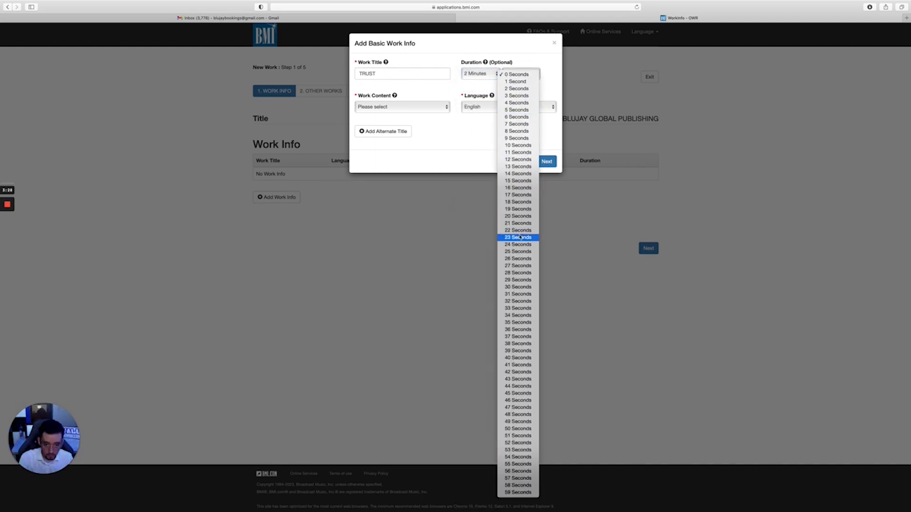
left_click(517, 252)
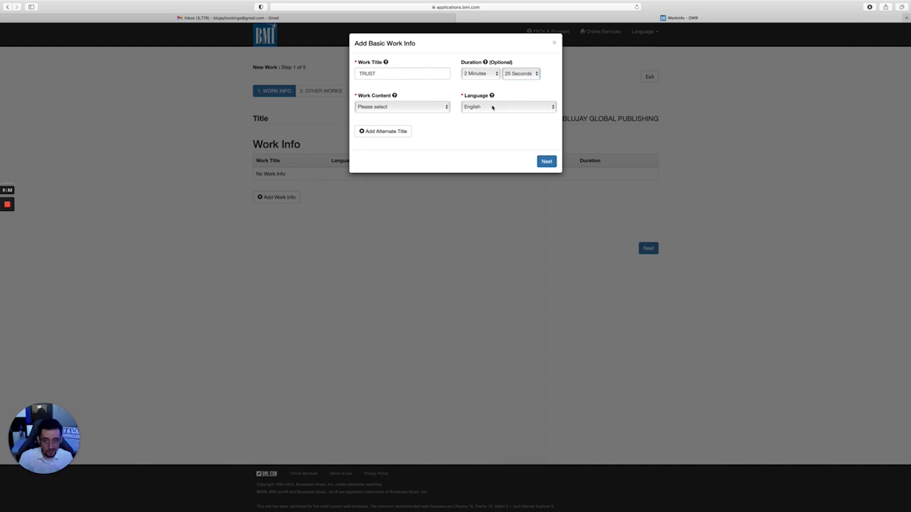
Set work content to Music and Lyrics, drop the empty alternate title row, and continue
left_click(414, 107)
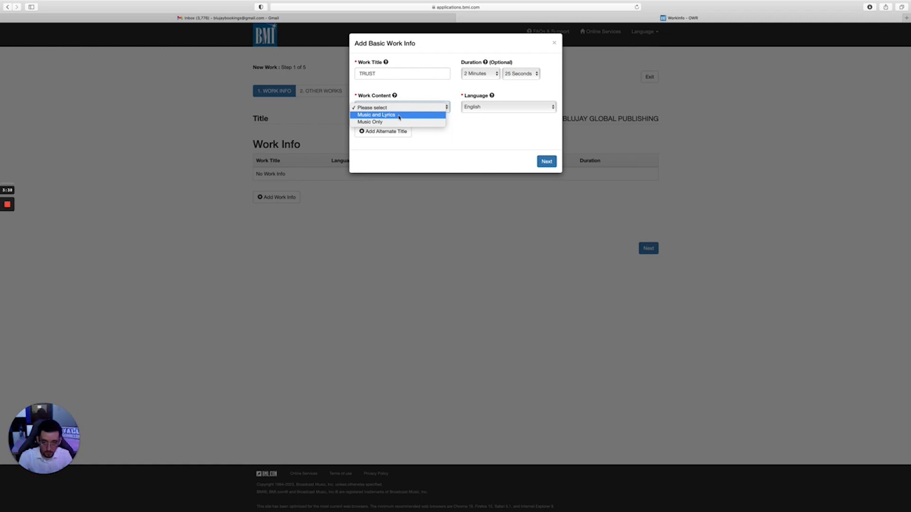
left_click(399, 115)
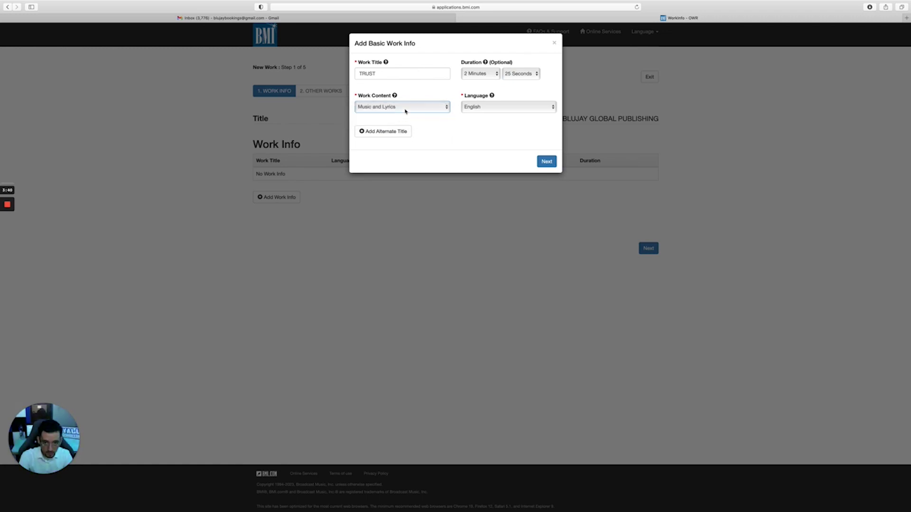
left_click(405, 110)
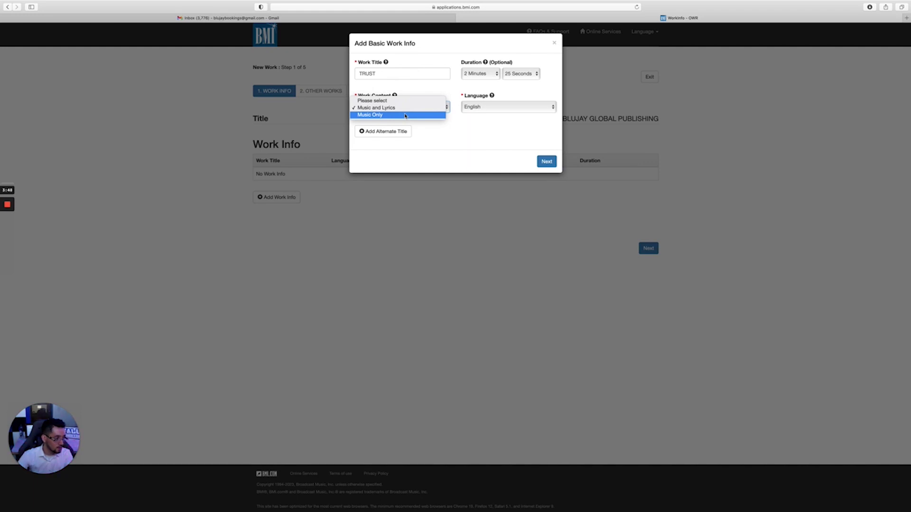
left_click(412, 108)
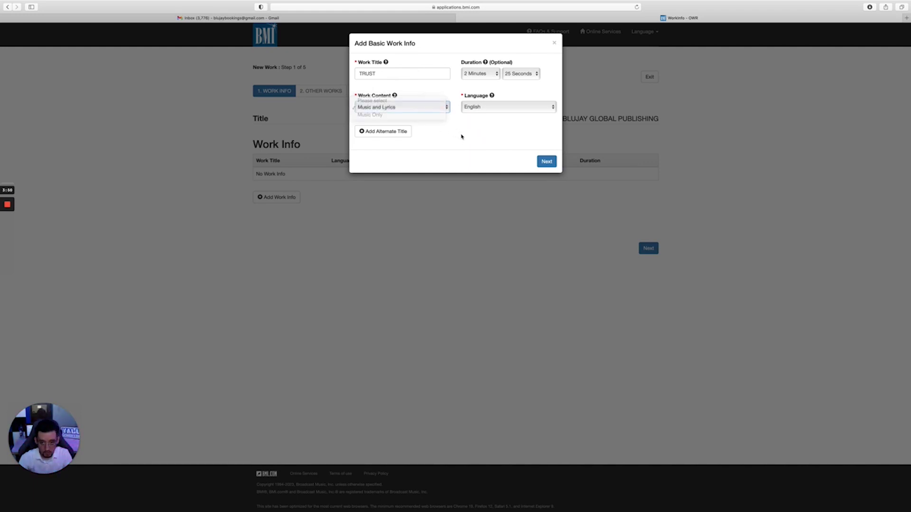
left_click(397, 134)
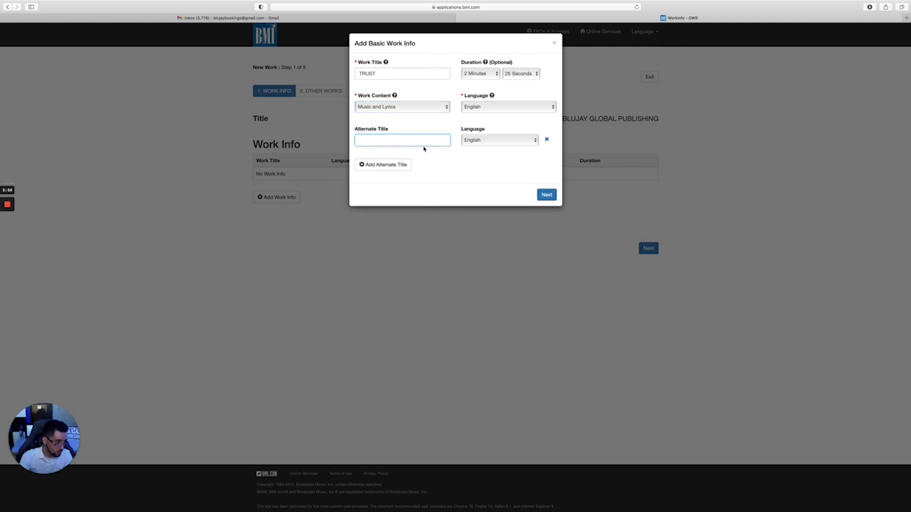
left_click(546, 139)
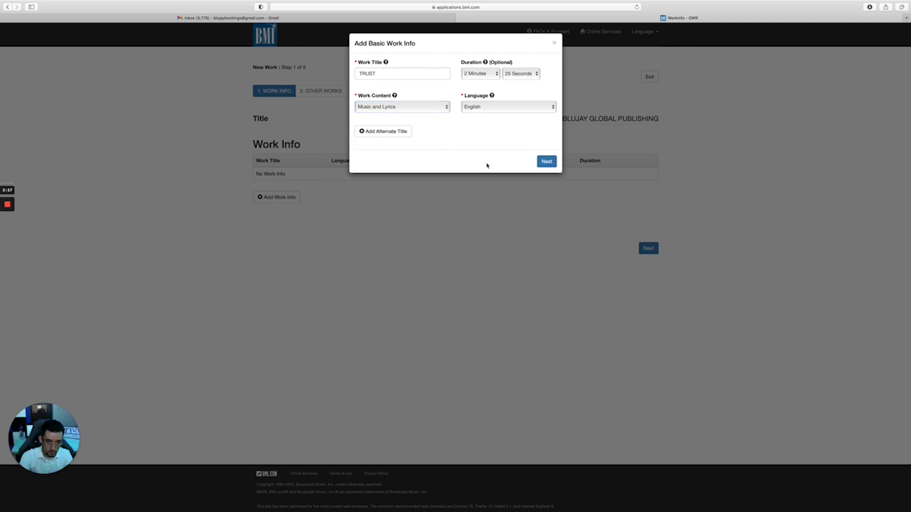
left_click(548, 162)
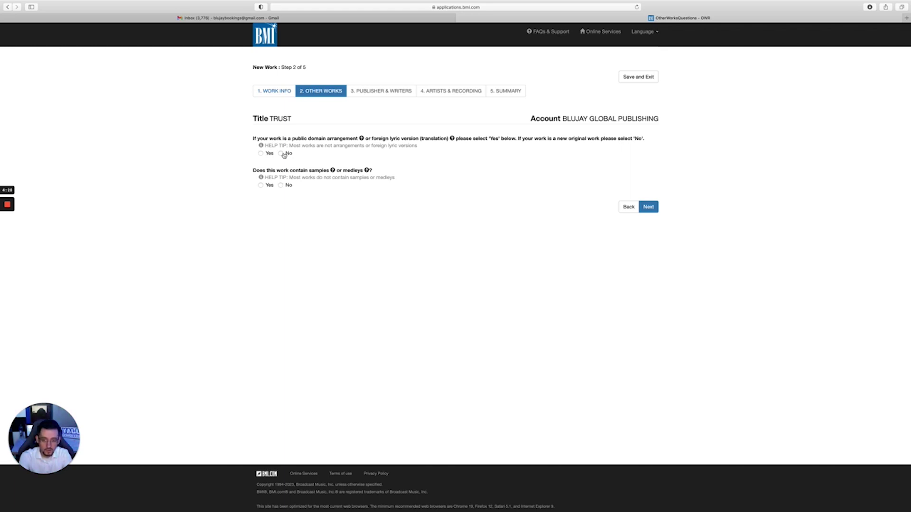
Answer No to both the arrangement and the samples/medleys questions
left_click(282, 154)
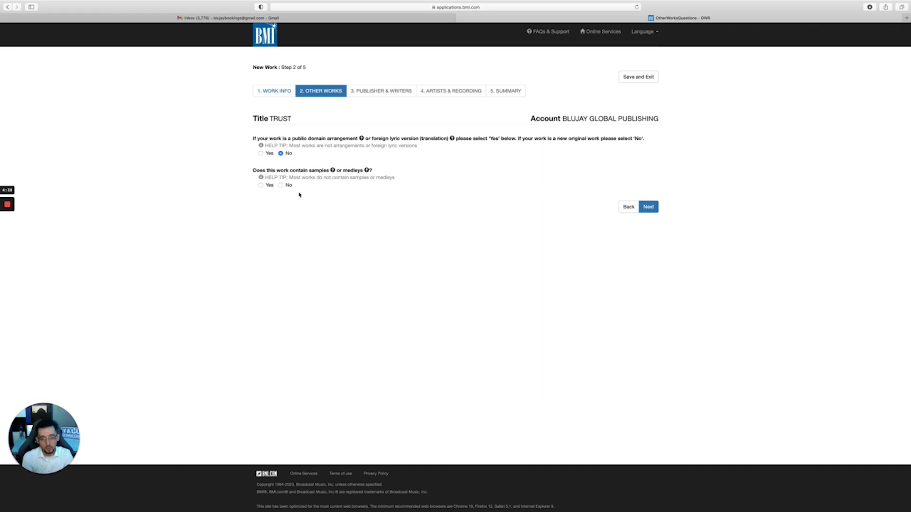
left_click(280, 186)
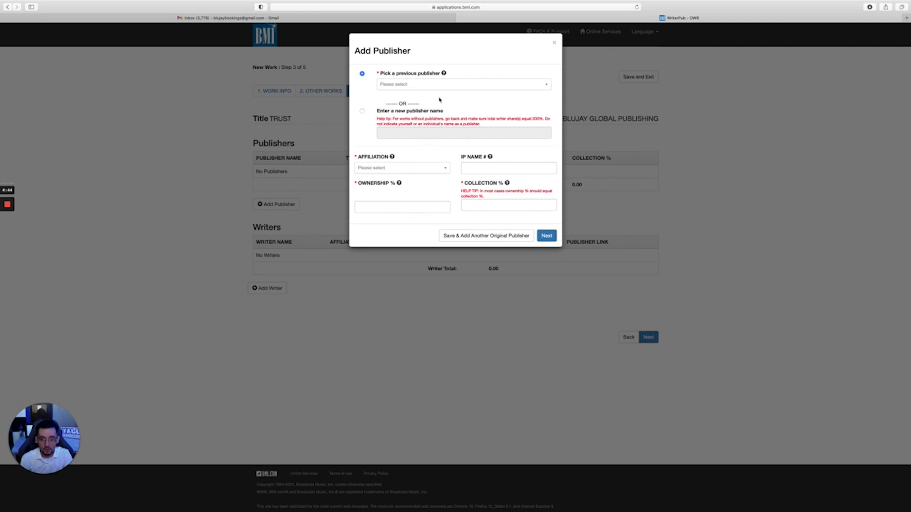
Try BLUJAY GLOBAL PUBLISHING from previous publishers, then enter a new publisher with 100 collection
left_click(425, 87)
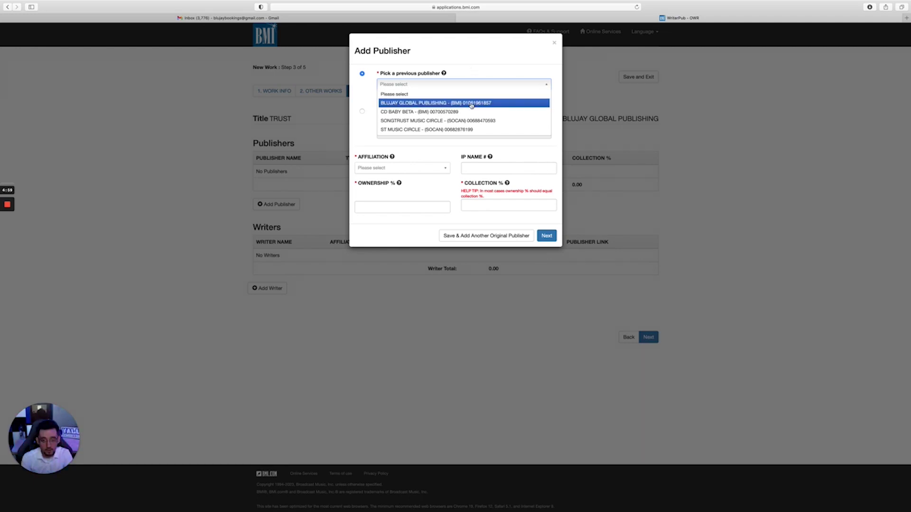
left_click(470, 102)
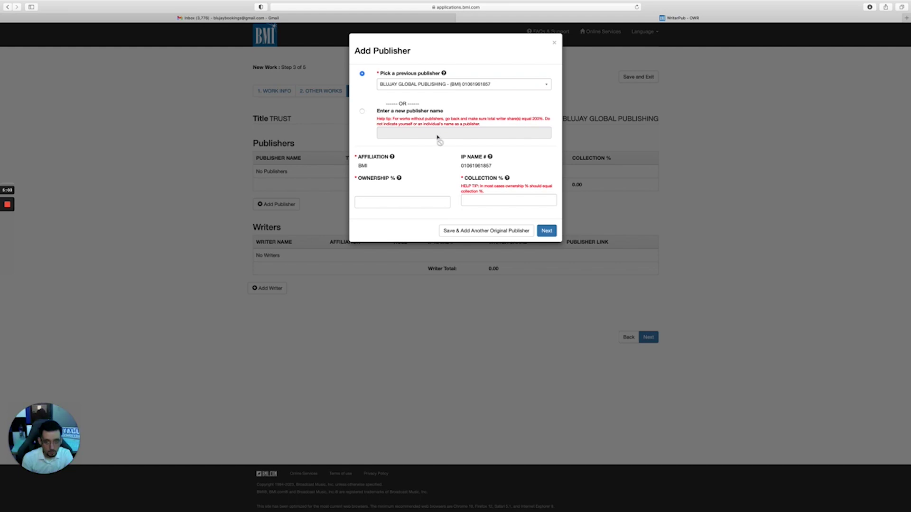
left_click(362, 111)
left_click(444, 168)
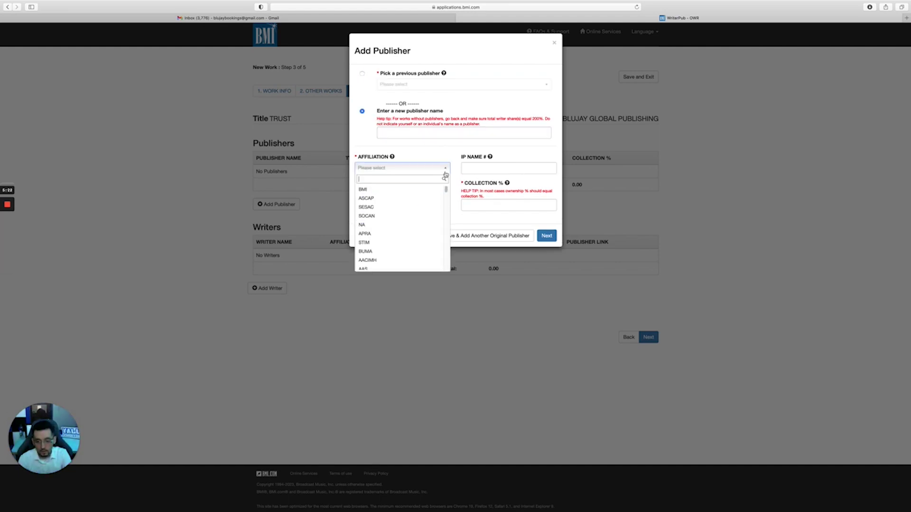
left_click(478, 167)
mouse_move(492, 159)
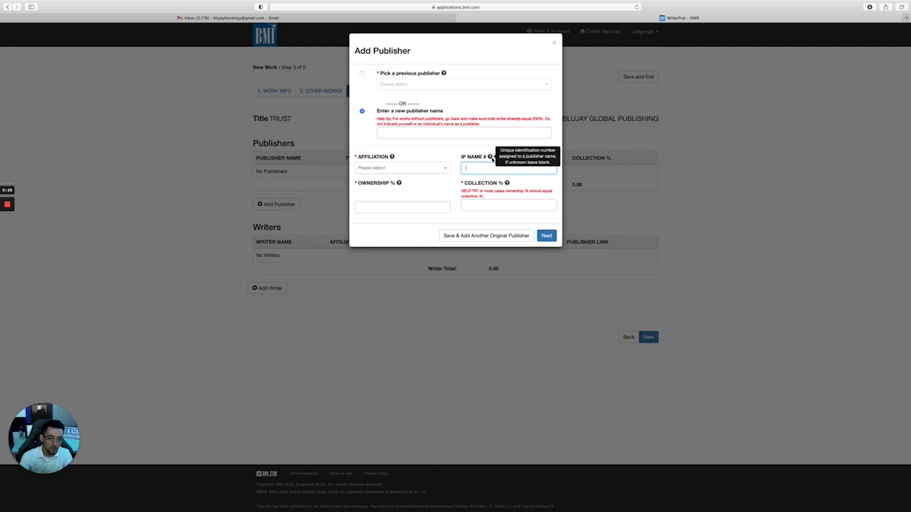
left_click(483, 207)
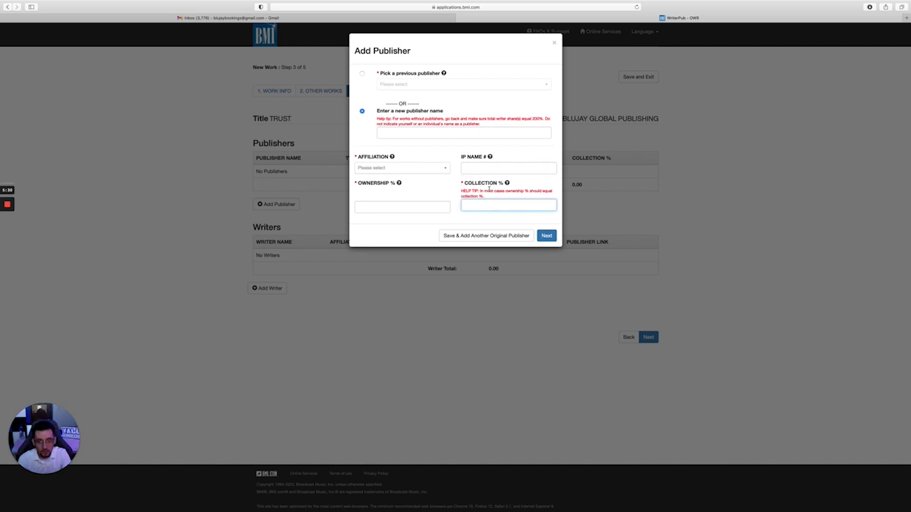
type("100")
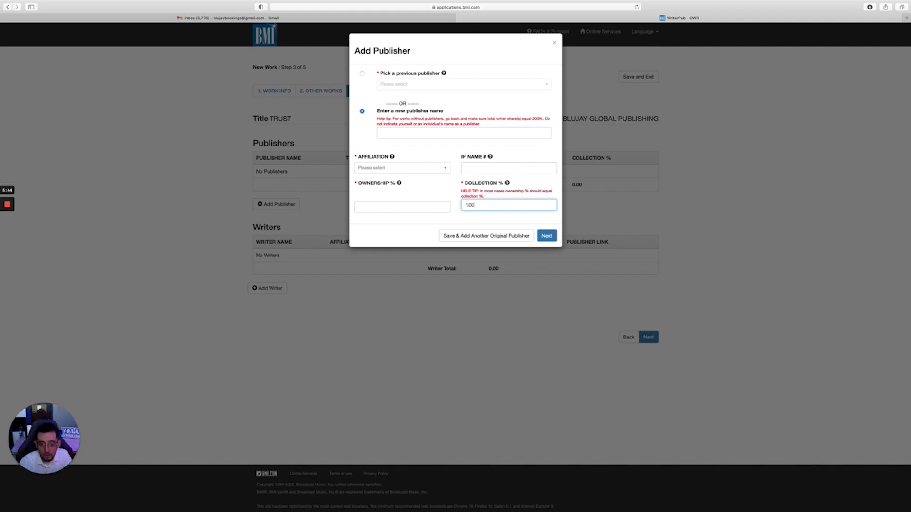
left_click(446, 193)
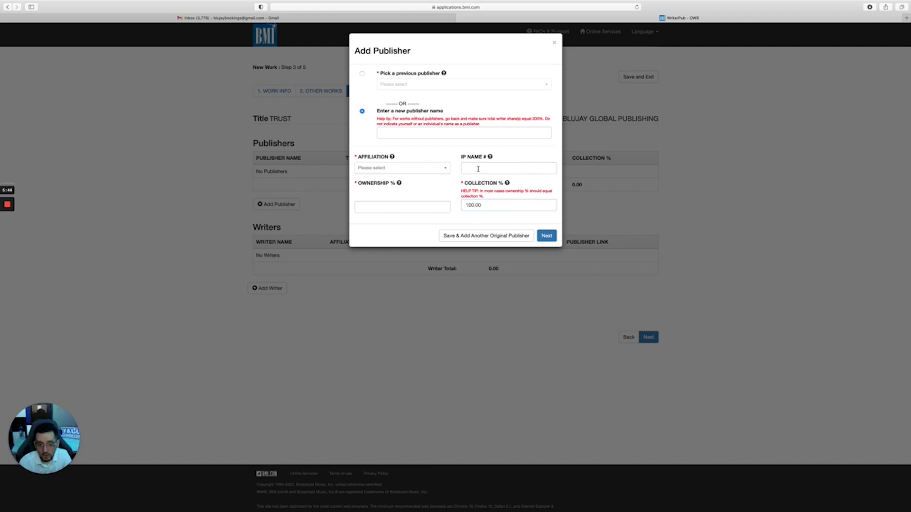
Set the publisher affiliation to BMI with 100 ownership, then move on to adding a writer
left_click(479, 169)
left_click(443, 170)
left_click(383, 193)
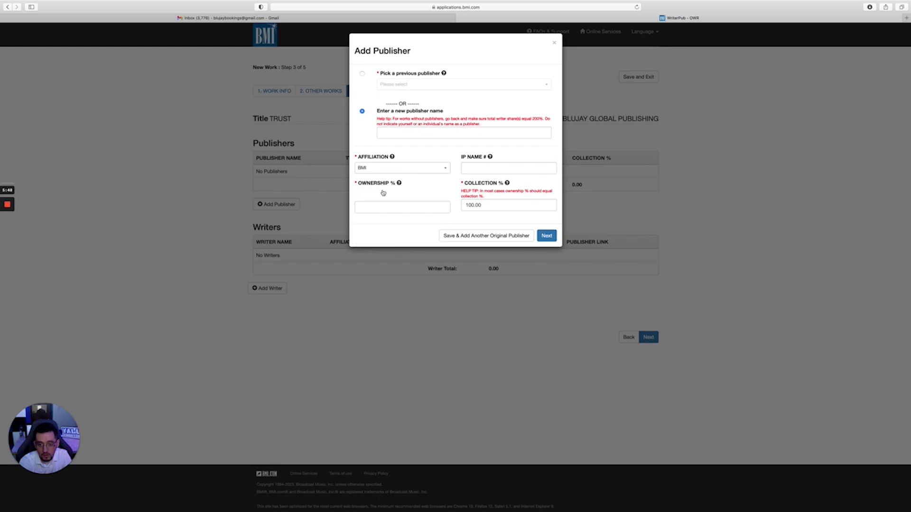
left_click(423, 209)
type("100")
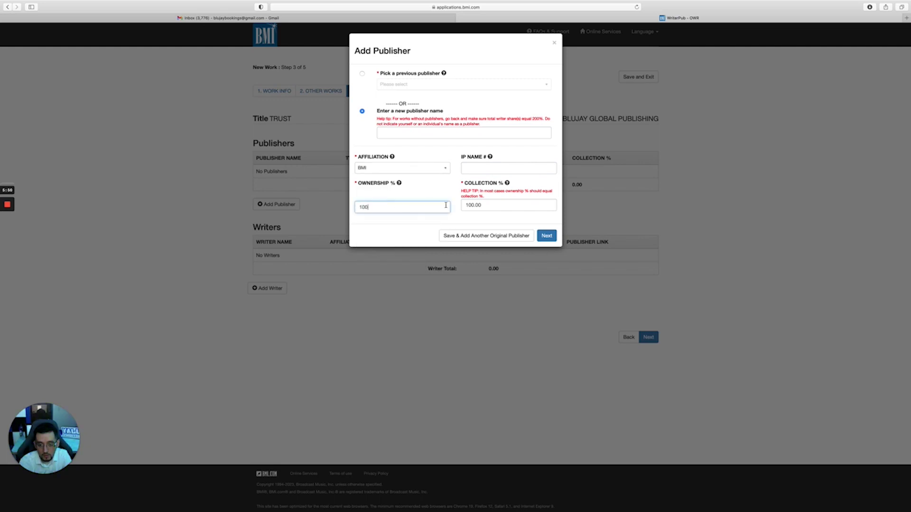
left_click(476, 169)
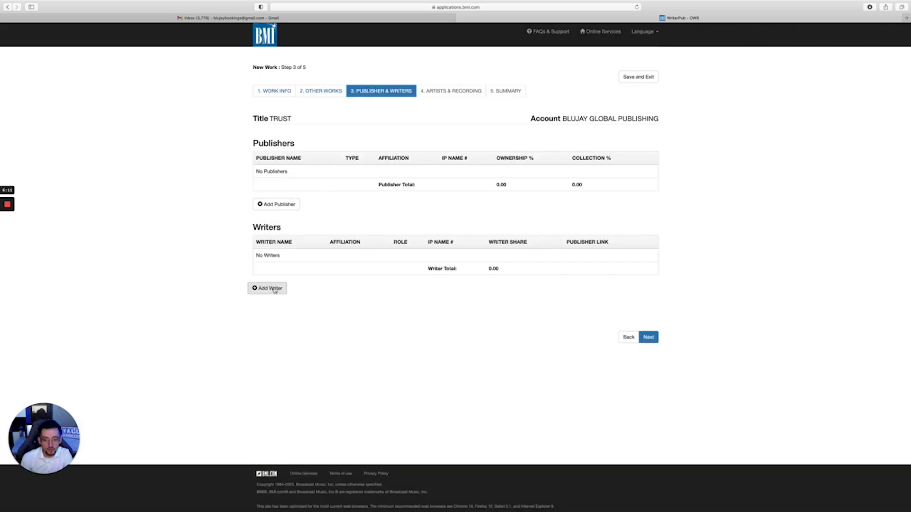
left_click(274, 288)
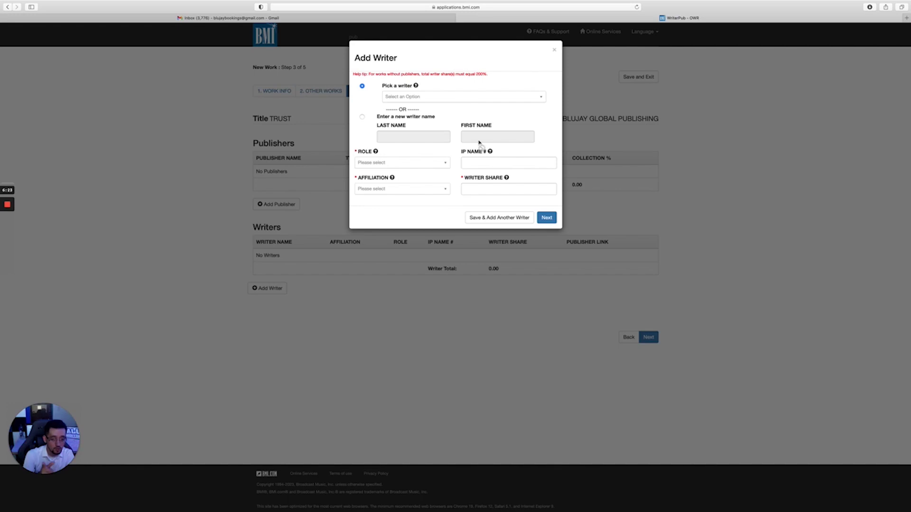
Save the writer to TRUST as Composer with a 100 writer share
left_click(483, 162)
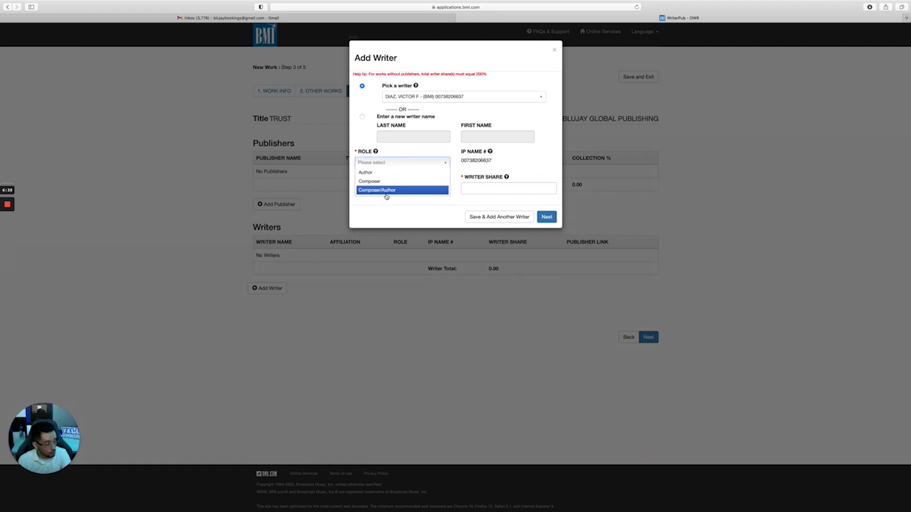
left_click(392, 182)
left_click(487, 186)
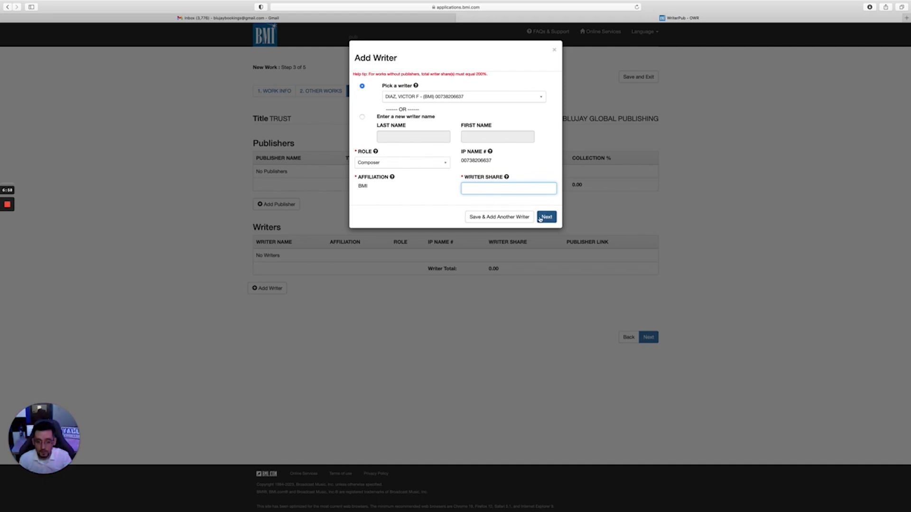
type("100")
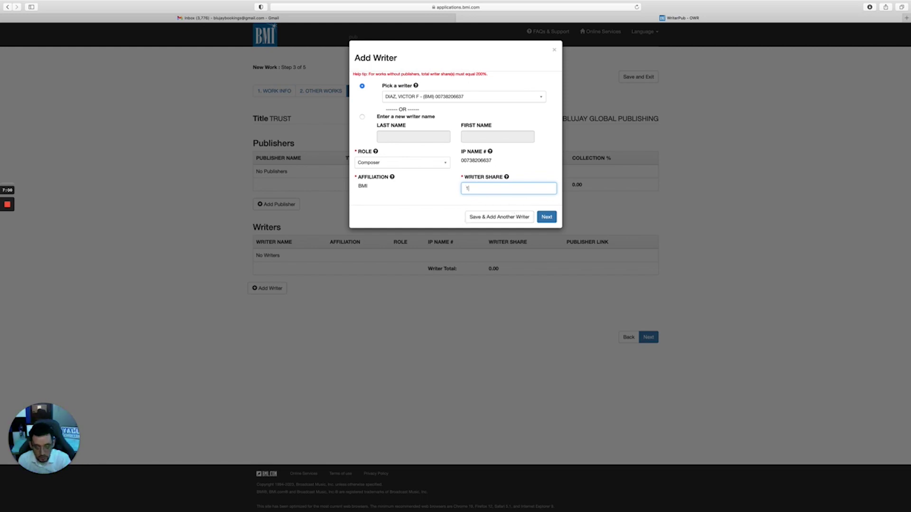
left_click(513, 180)
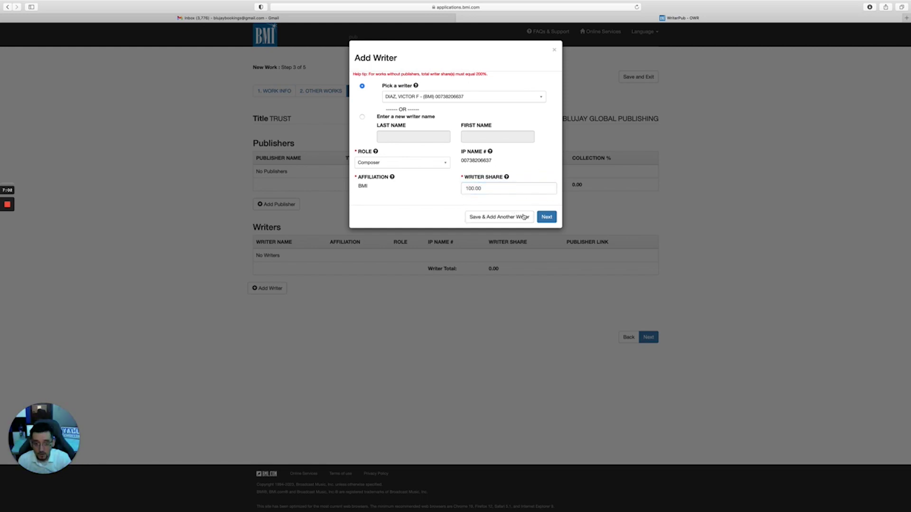
left_click(493, 188)
left_click(545, 216)
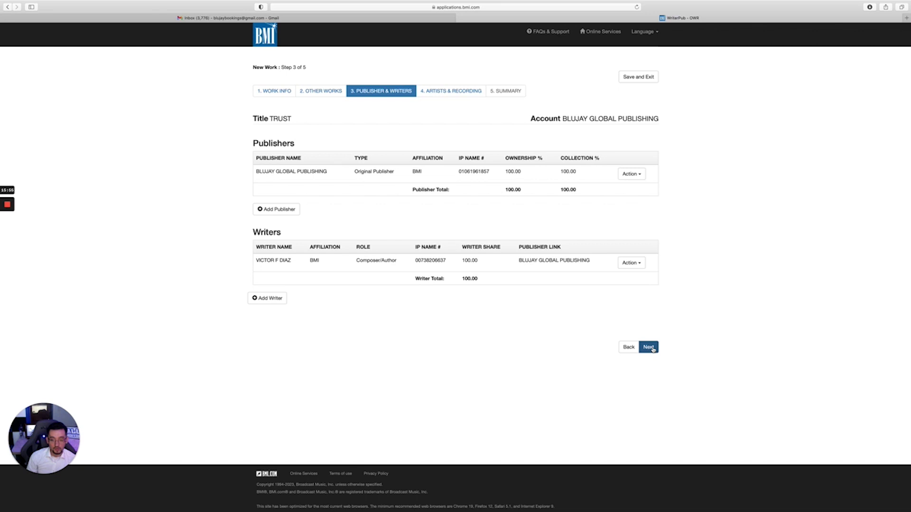
Save the writer entry and move on to the Artists & Recording step
left_click(648, 347)
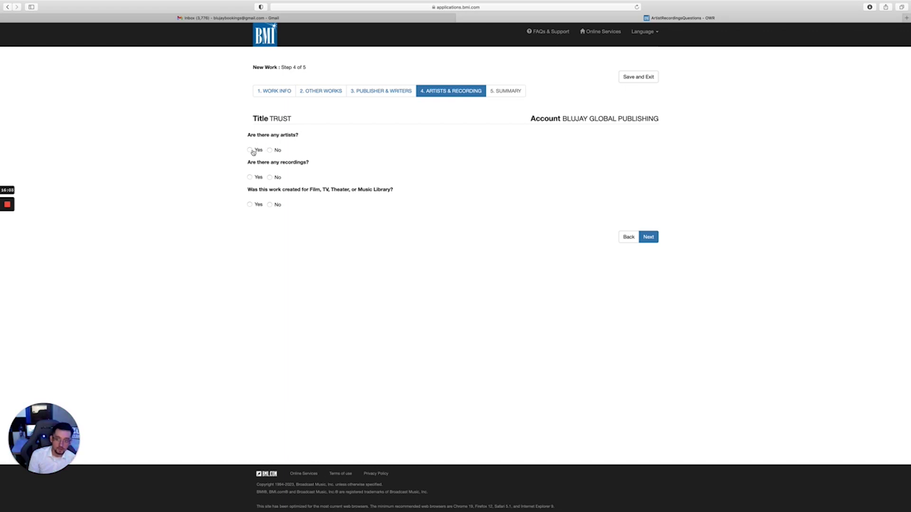
Answer Yes for artists and recordings and No for Film/TV/Theater/Music Library use
left_click(253, 152)
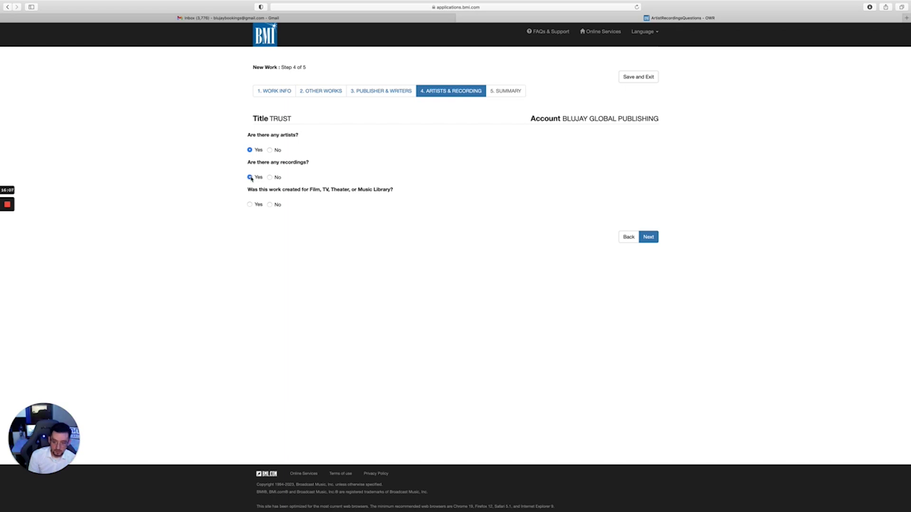
left_click(251, 177)
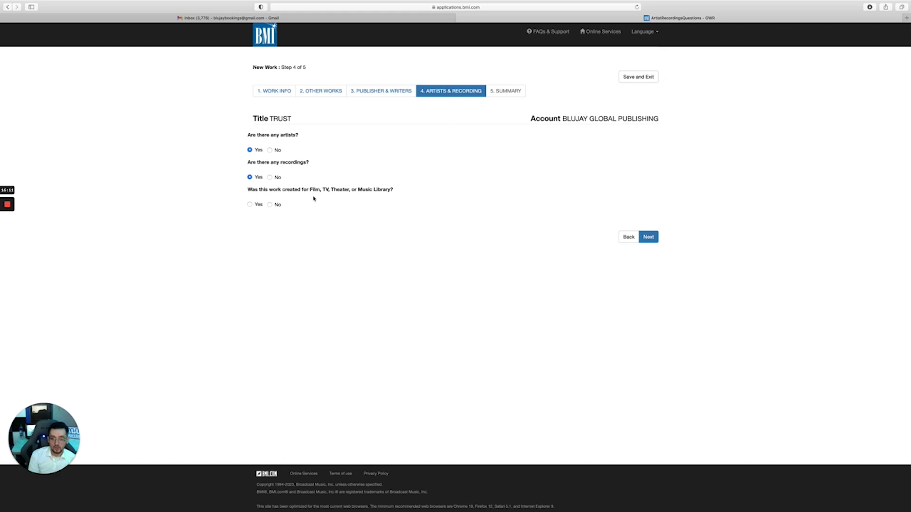
left_click(270, 204)
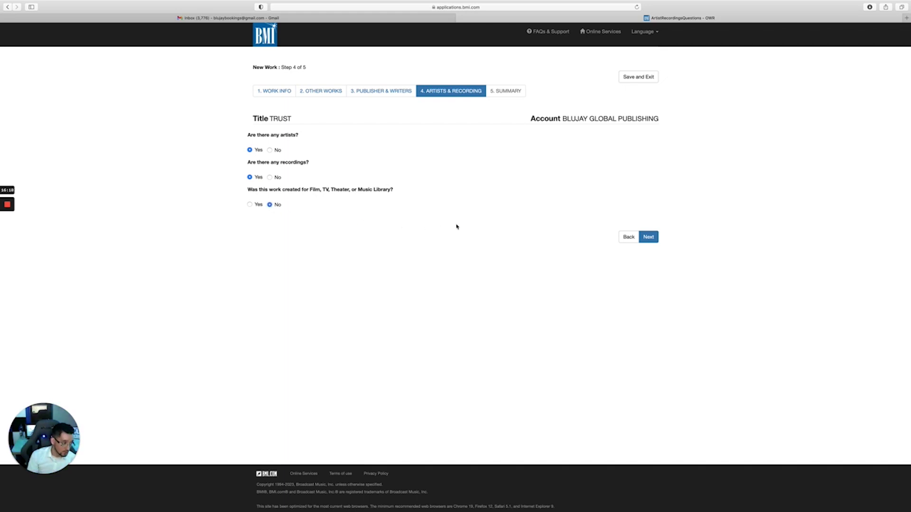
left_click(648, 236)
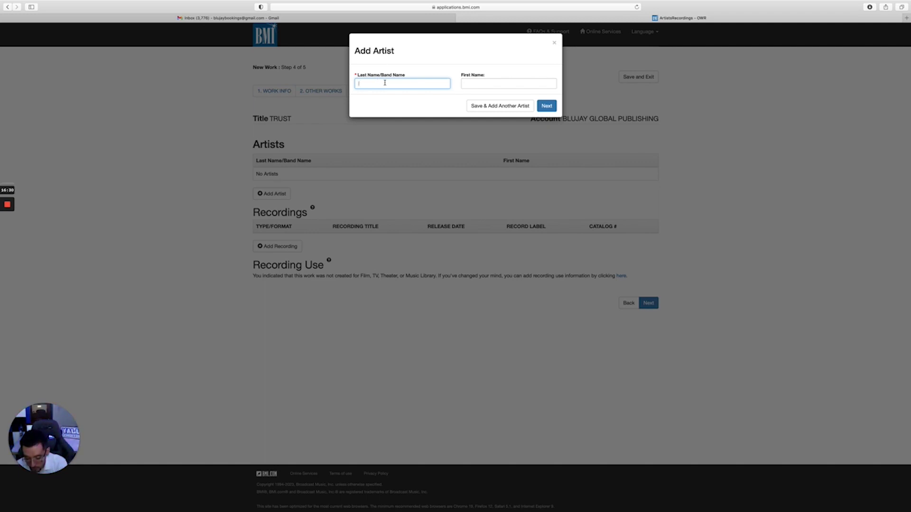
Add BLUJAY as the artist's last/band name, fill in the artist's first name, and save
type("BLUJAY")
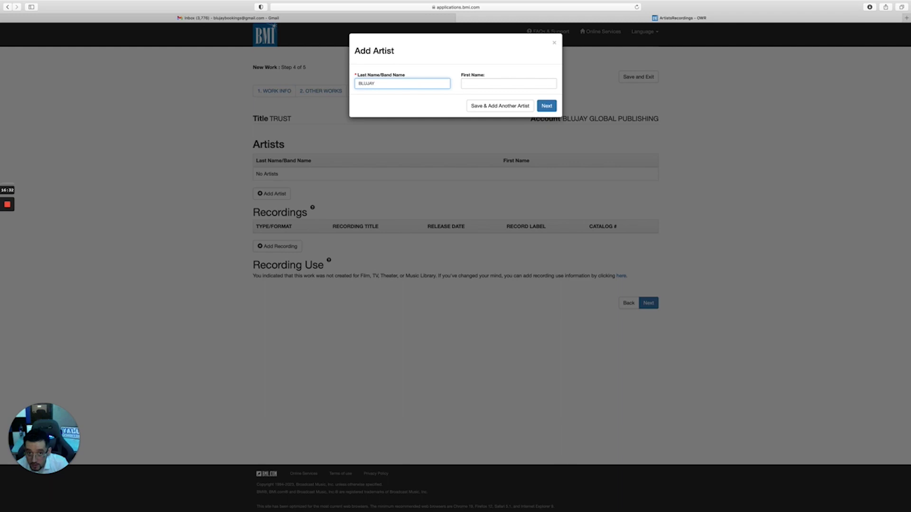
key("Tab")
type("VIC")
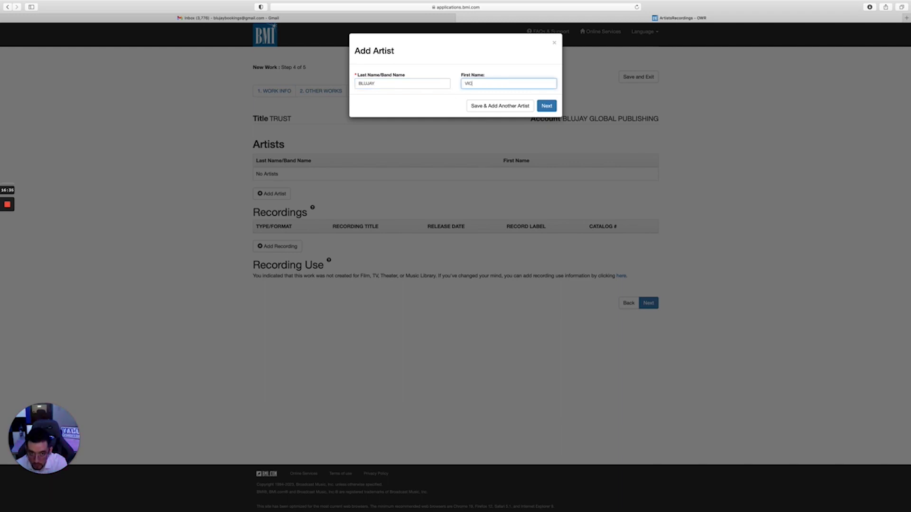
type("TOR")
key("BackSpace")
key("BackSpace")
key("BackSpace")
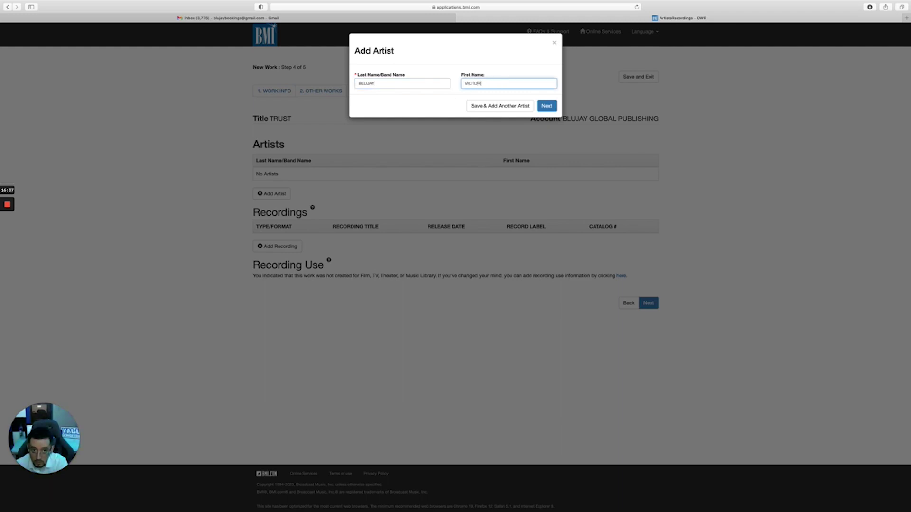
left_click(548, 106)
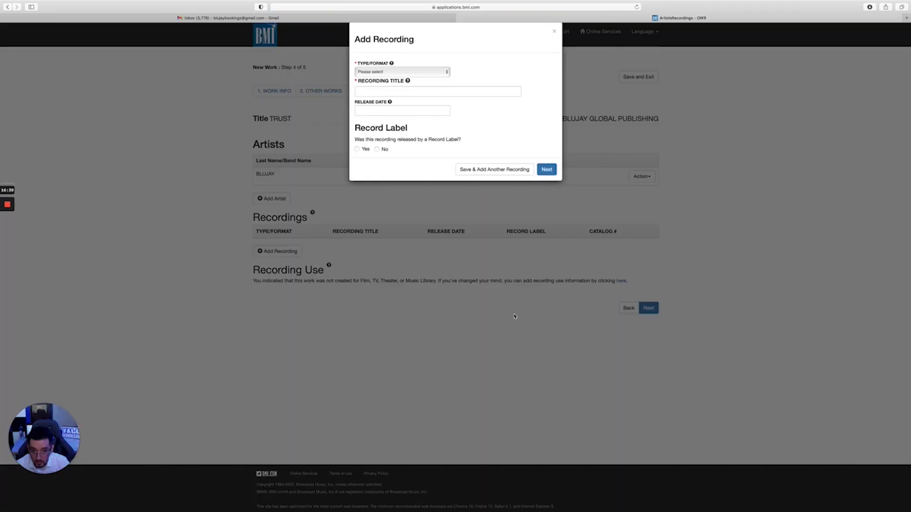
Enter a Single recording titled TRUST, released 06/10/2023, with record label Yes and label name BLUAJY
left_click(418, 84)
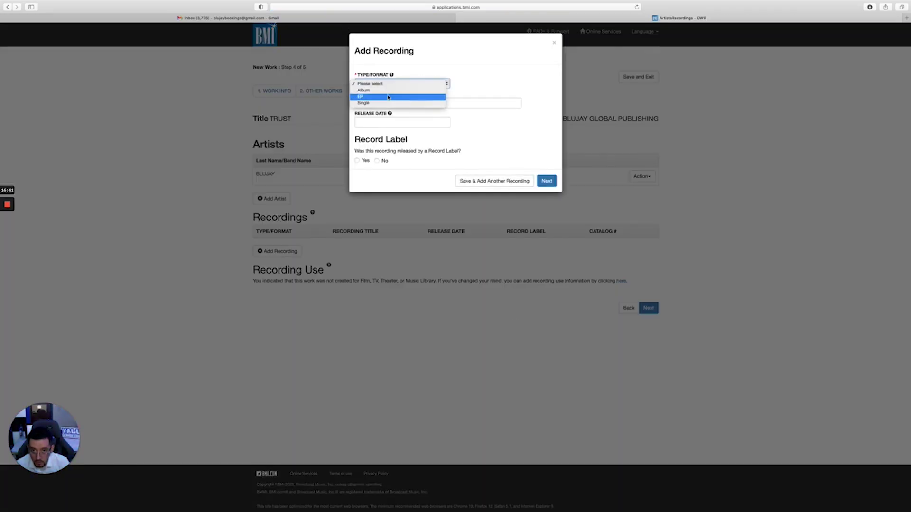
left_click(389, 112)
left_click(399, 102)
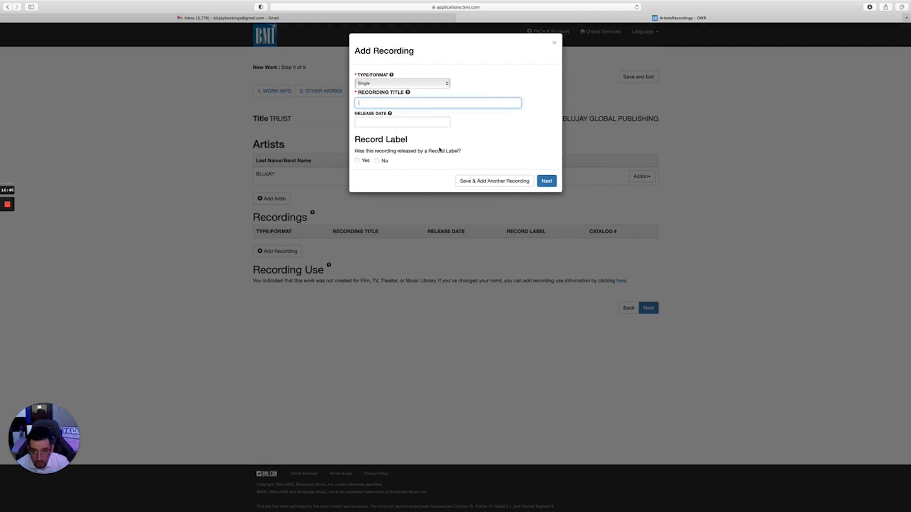
type("TR")
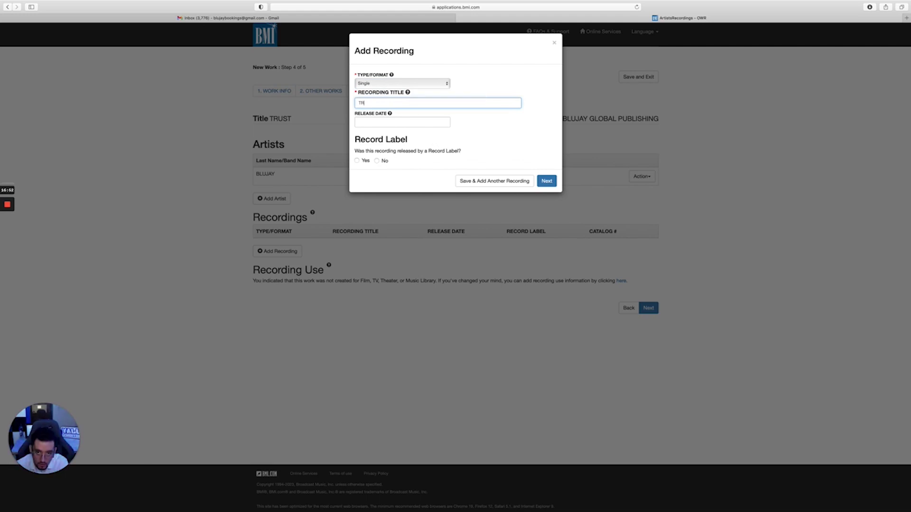
type("UST")
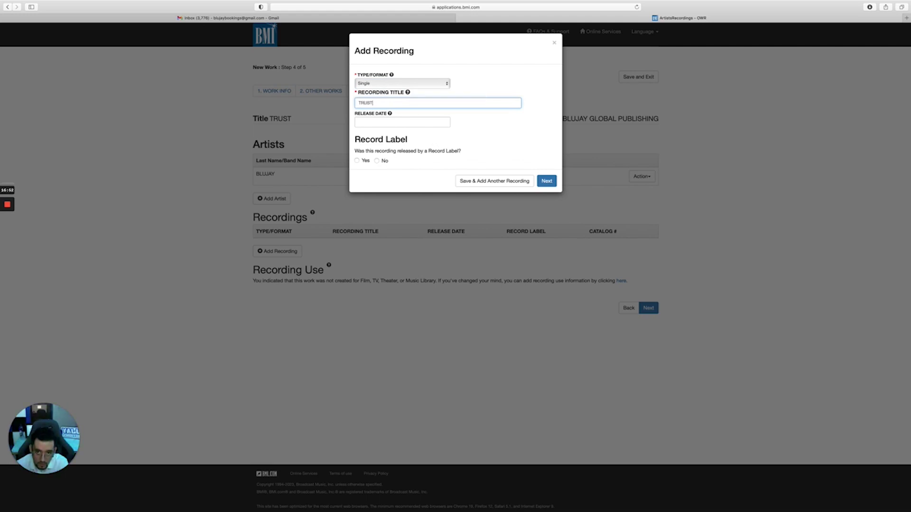
left_click(417, 120)
left_click(432, 167)
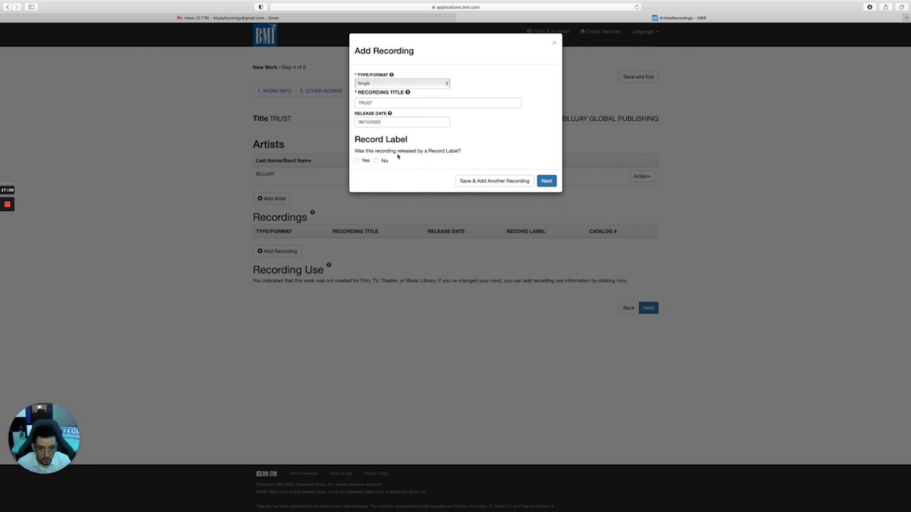
left_click(356, 160)
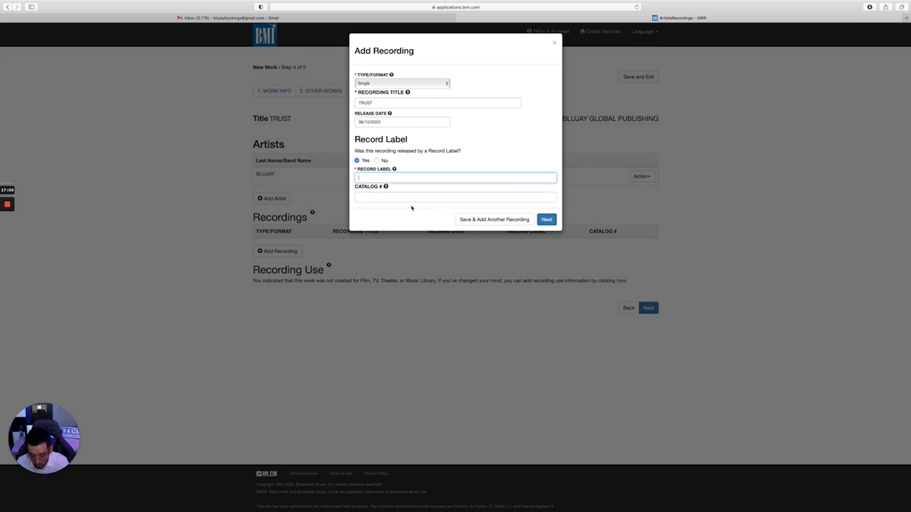
type("BLUAJY")
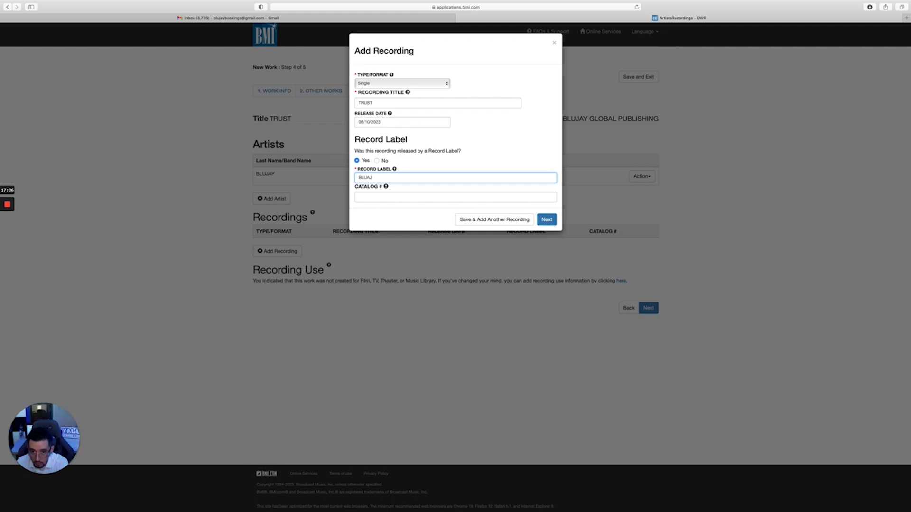